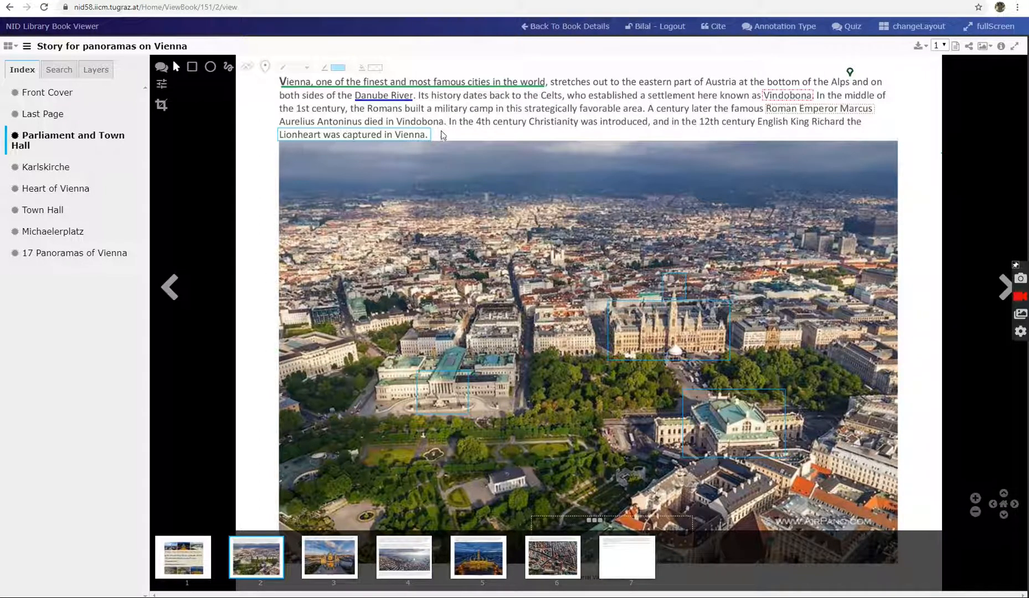
# Delete the existing annotation on "Lionheart was captured in Vienna." and draw a new rectangle annotation around the same text
pyautogui.moveTo(421, 141)
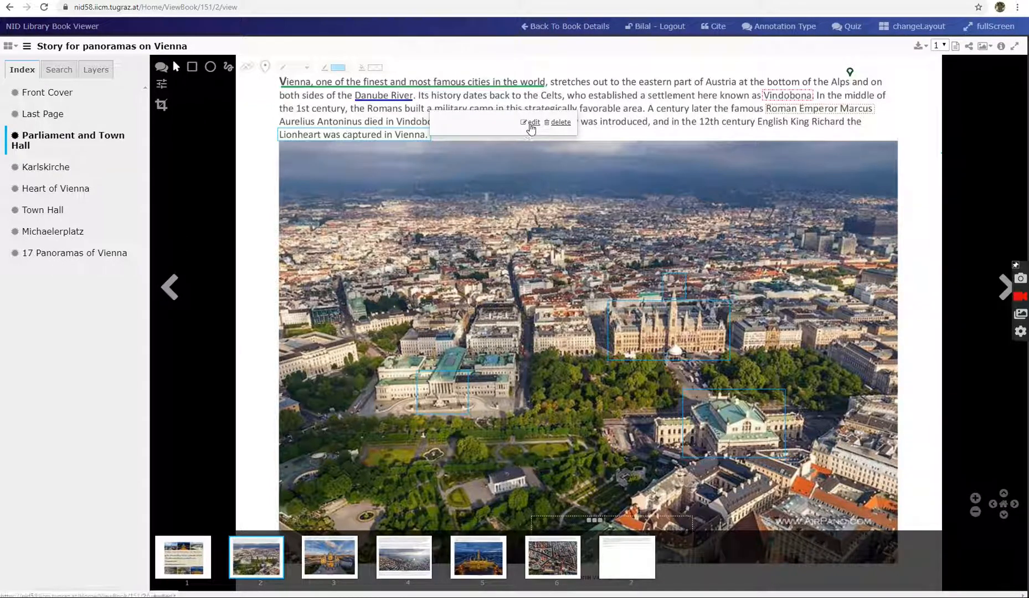
pyautogui.click(571, 123)
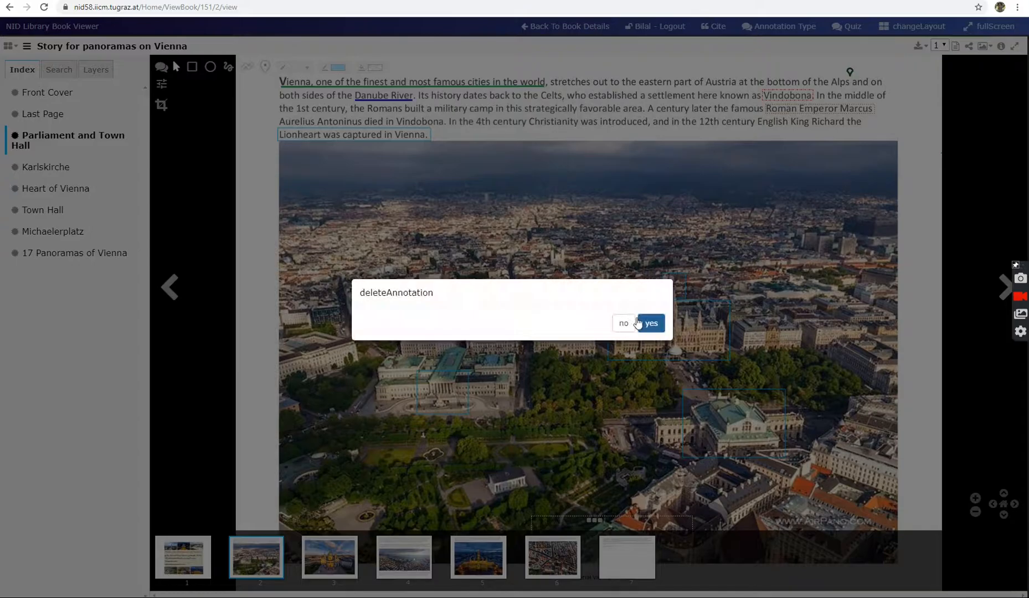
pyautogui.click(648, 324)
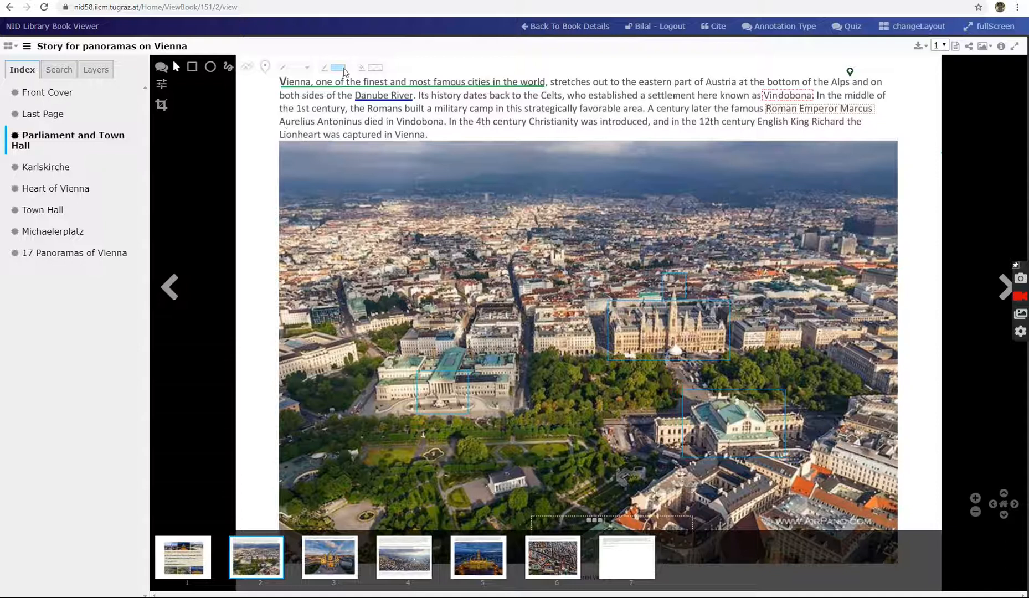
pyautogui.click(191, 71)
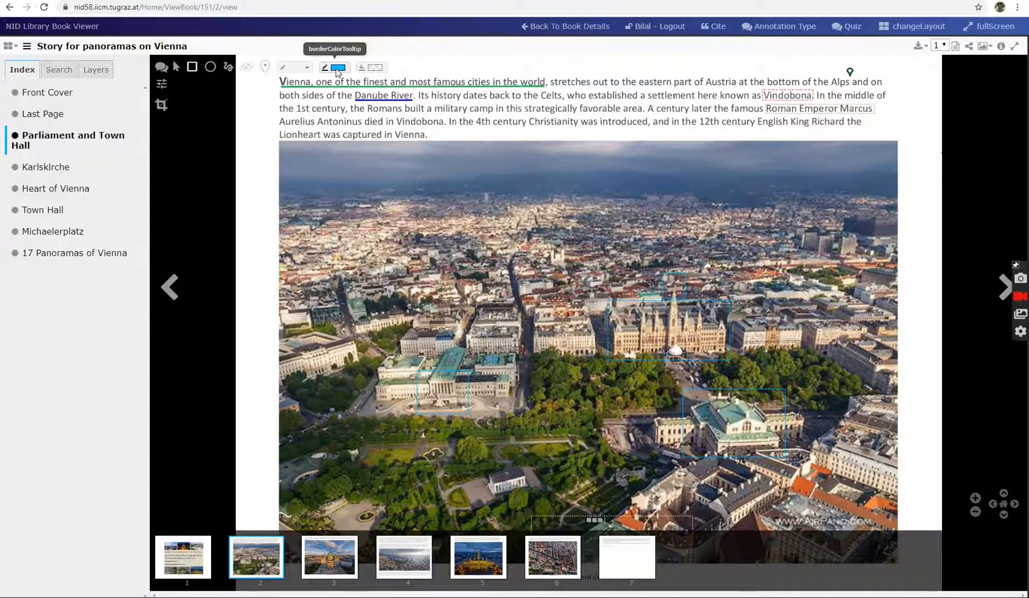
pyautogui.moveTo(278, 128)
pyautogui.mouseDown()
pyautogui.moveTo(319, 141)
pyautogui.moveTo(431, 140)
pyautogui.mouseUp()
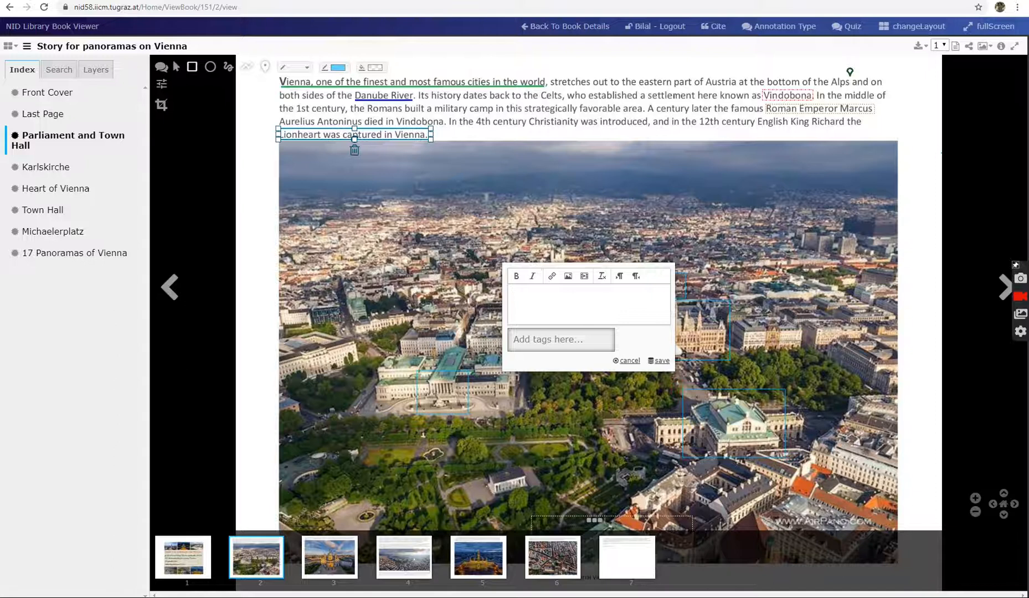
# Copy the "Story of Capture" heading and paragraph from the Word document into the new annotation's note
pyautogui.hotkey('alt', 'Tab')
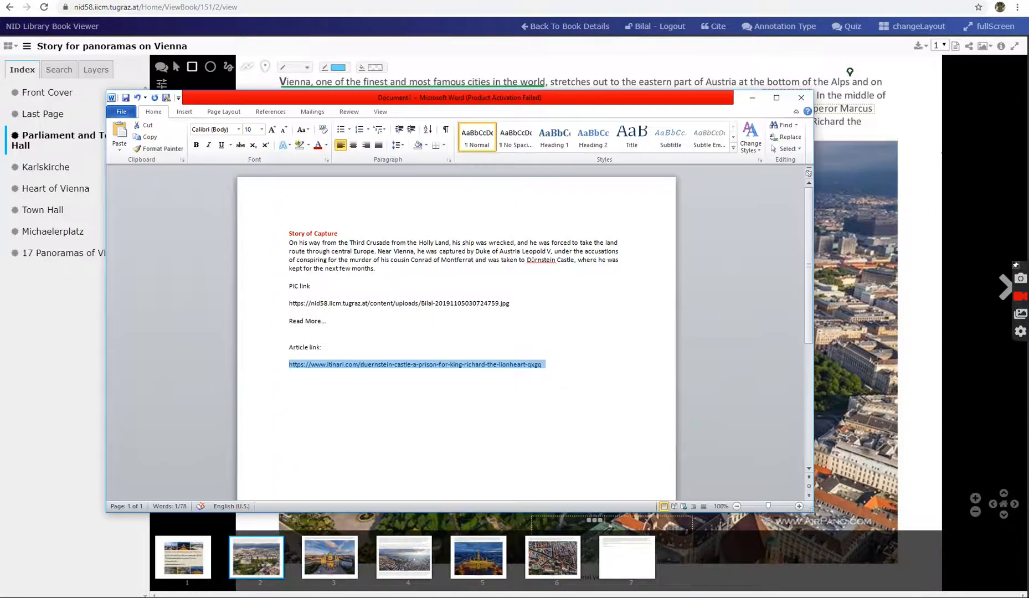
pyautogui.click(380, 272)
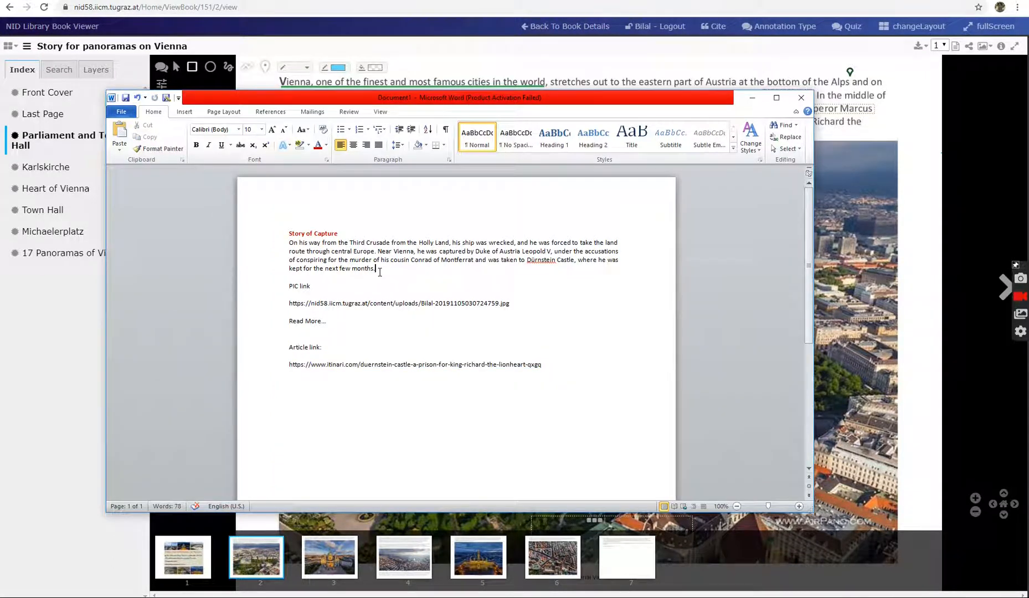
pyautogui.moveTo(374, 268); pyautogui.dragTo(304, 237)
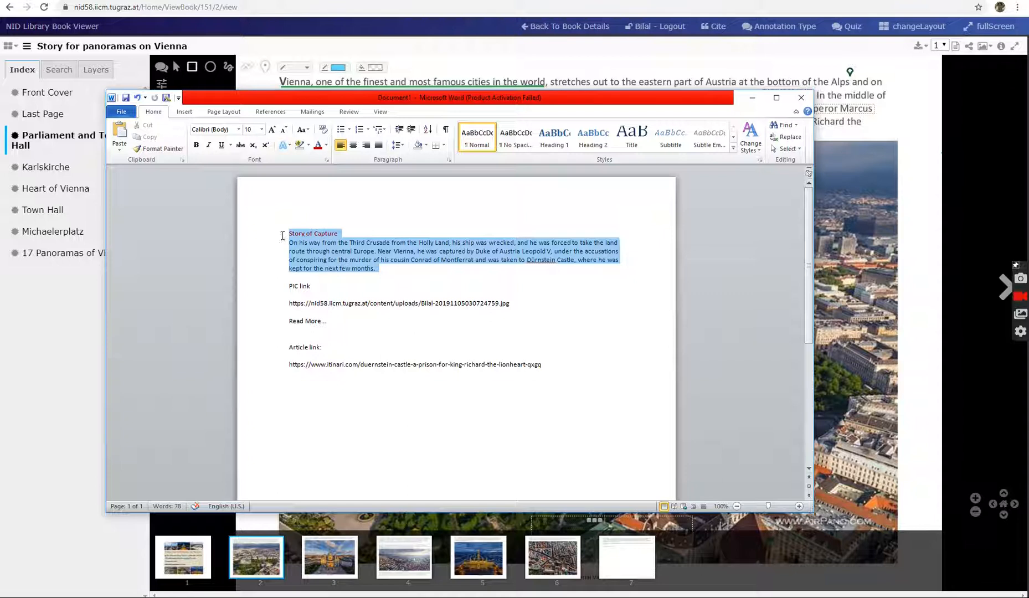
pyautogui.rightClick(304, 235)
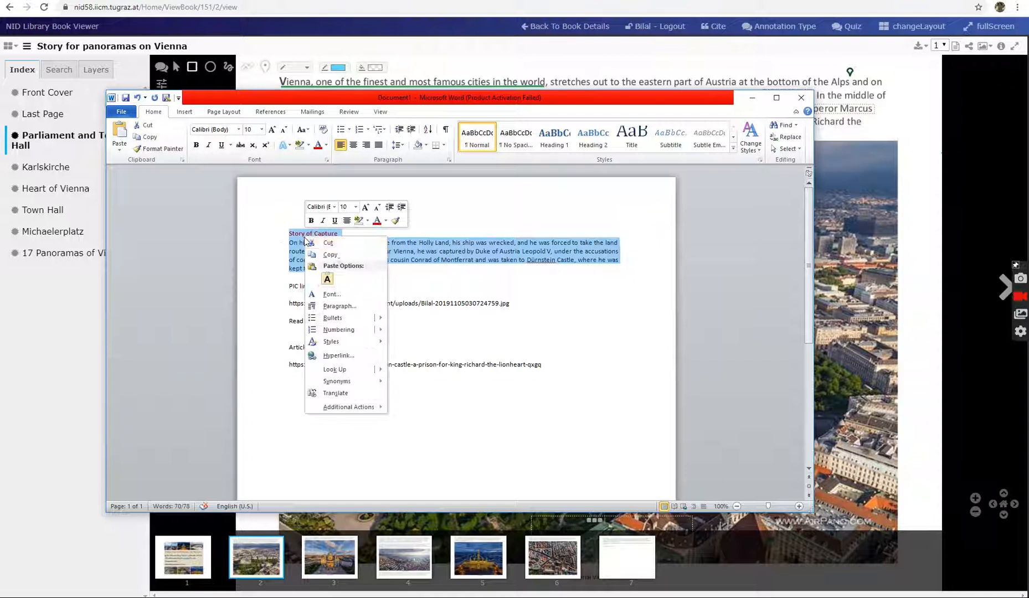
pyautogui.click(336, 255)
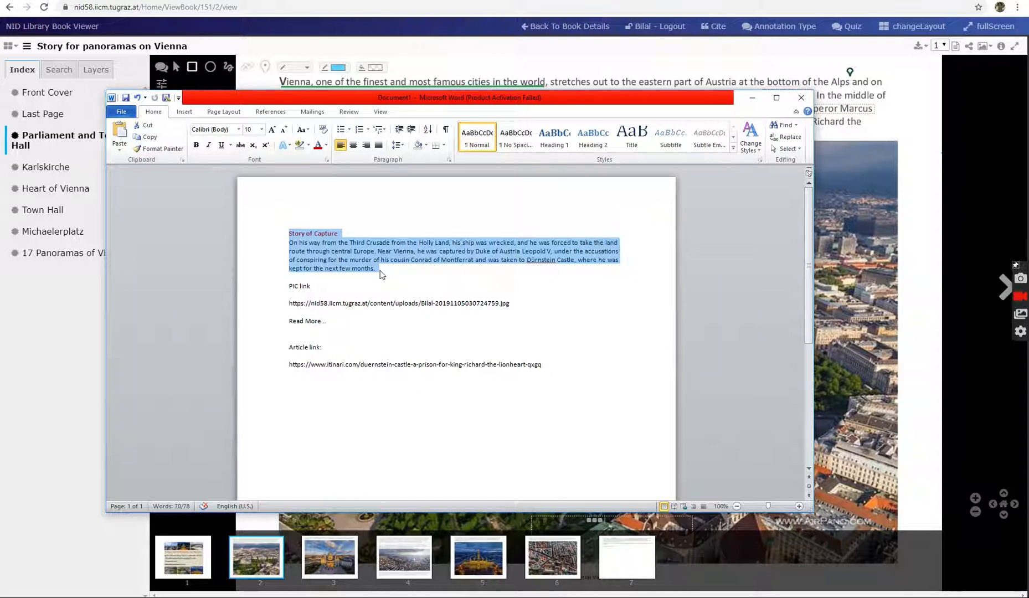
pyautogui.hotkey('alt', 'Tab')
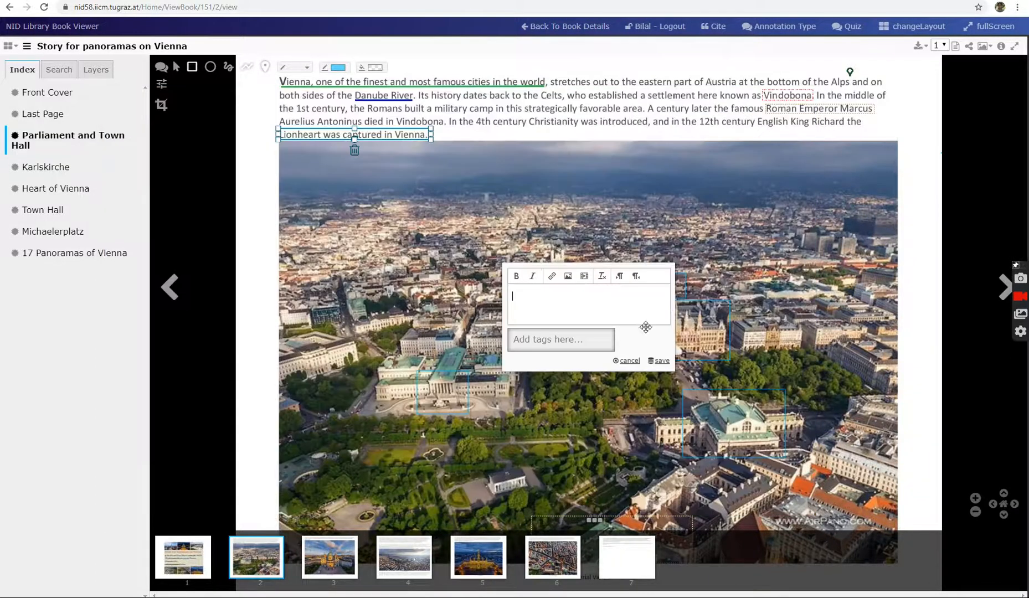
pyautogui.hotkey('ctrl', 'v')
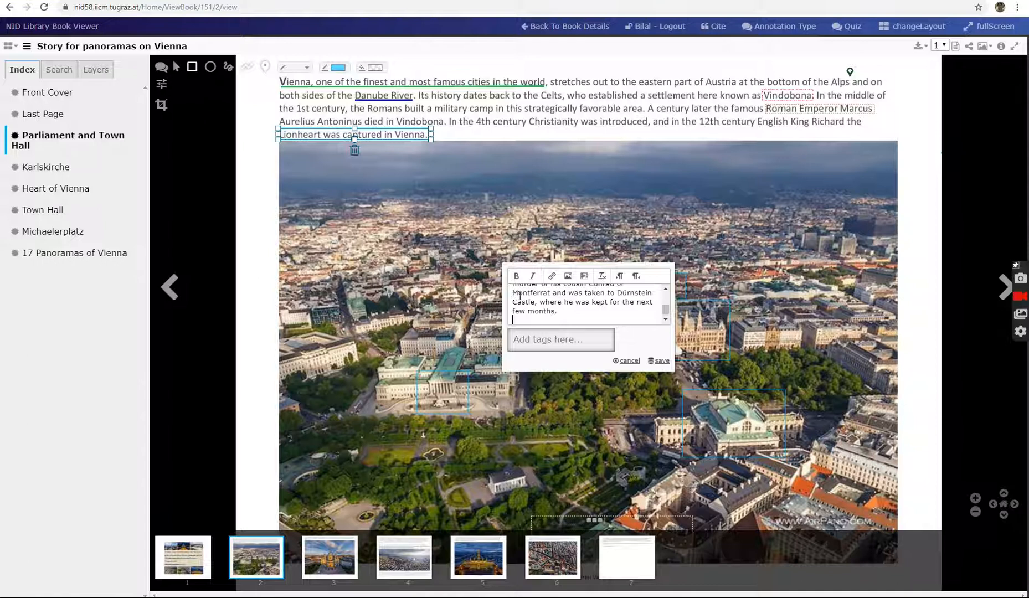
pyautogui.moveTo(666, 309)
pyautogui.mouseDown()
pyautogui.moveTo(667, 298)
pyautogui.moveTo(670, 320)
pyautogui.mouseUp()
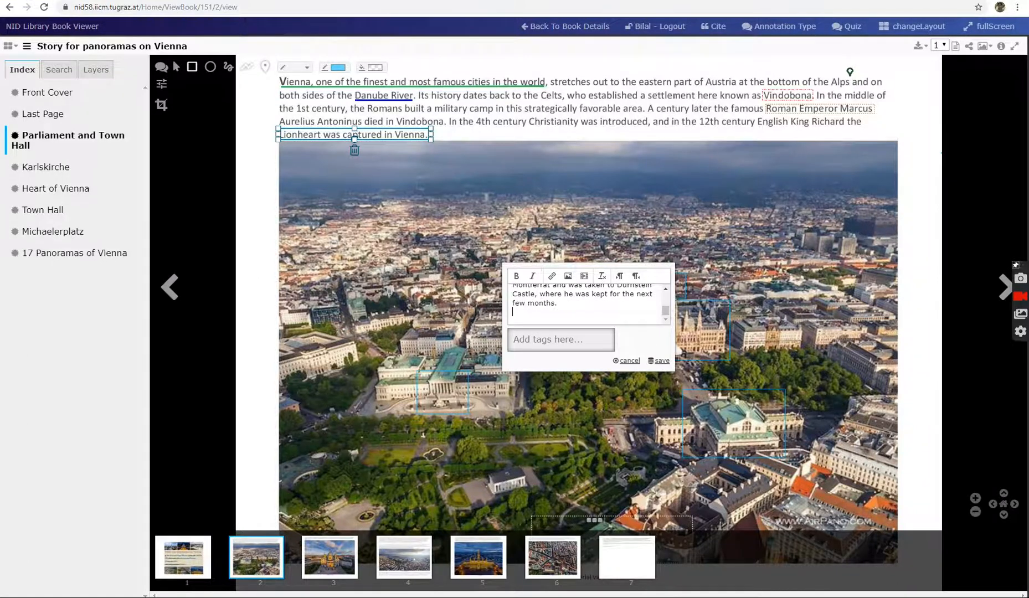
# Copy the address under "PIC link" in the Word document and use it as the source of an image in the note
pyautogui.hotkey('alt', 'Tab')
pyautogui.moveTo(289, 303); pyautogui.dragTo(510, 305)
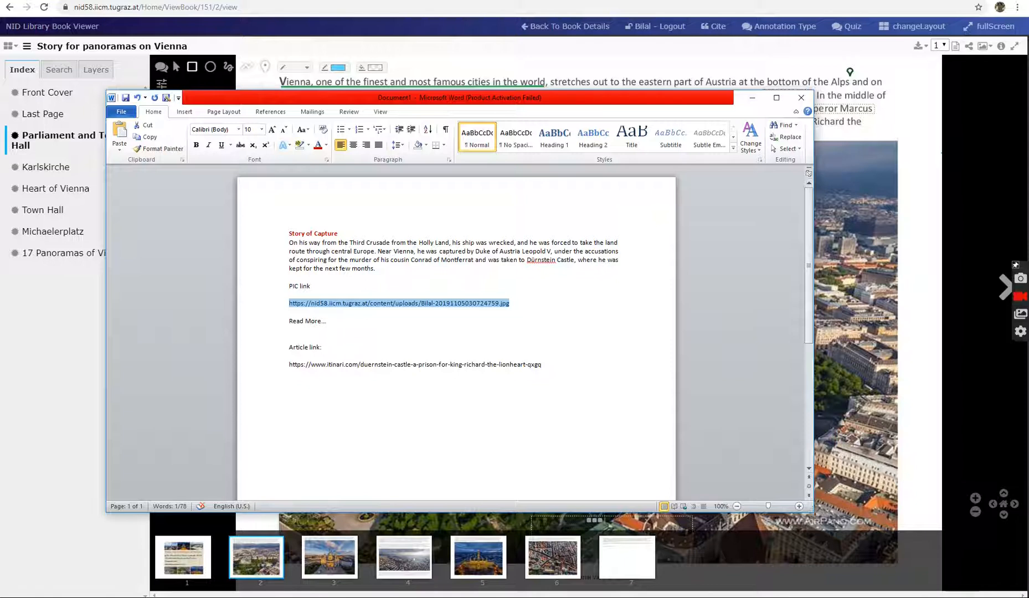
pyautogui.click(116, 597)
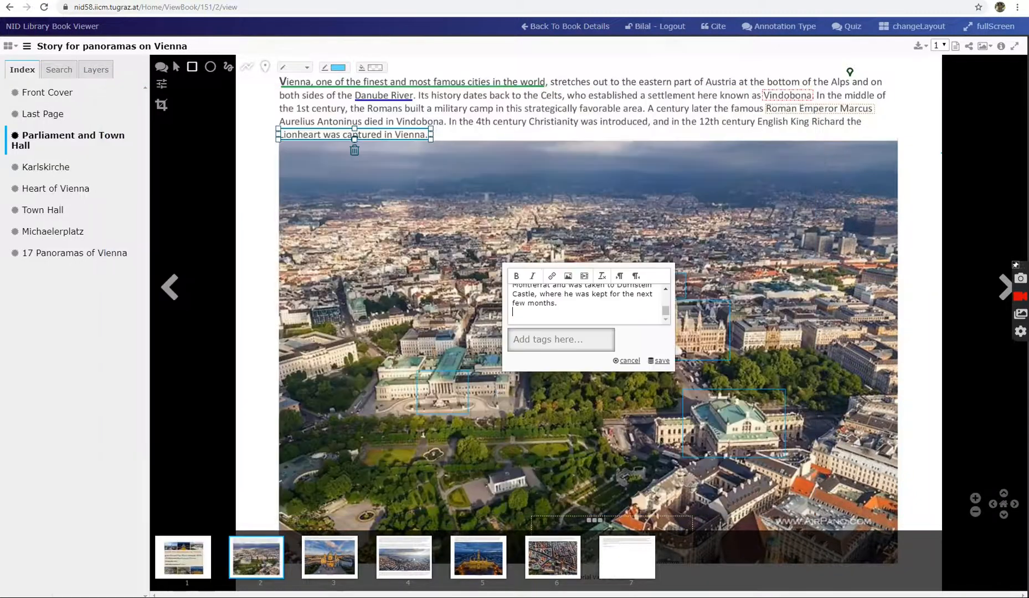
pyautogui.click(568, 277)
pyautogui.hotkey('ctrl', 'v')
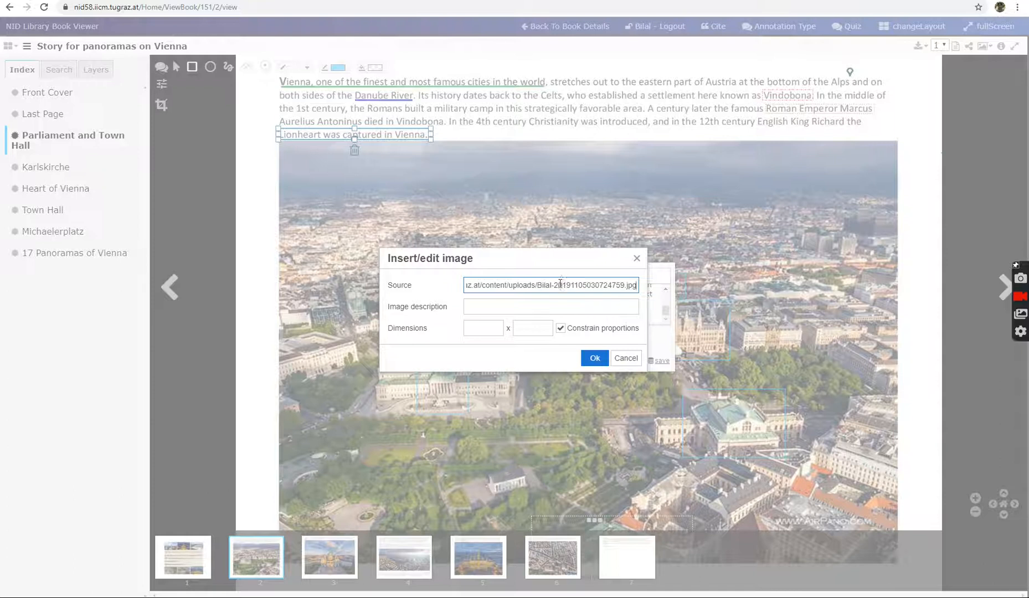
# Set the image width to 250 with constrained proportions and insert the picture into the note
pyautogui.click(481, 307)
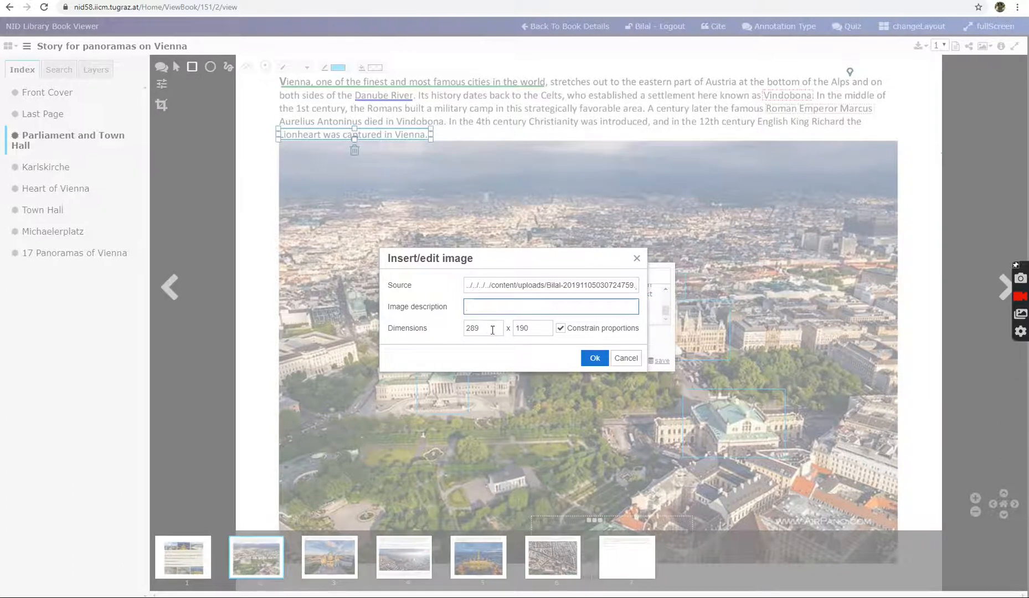
pyautogui.moveTo(491, 328); pyautogui.dragTo(459, 331)
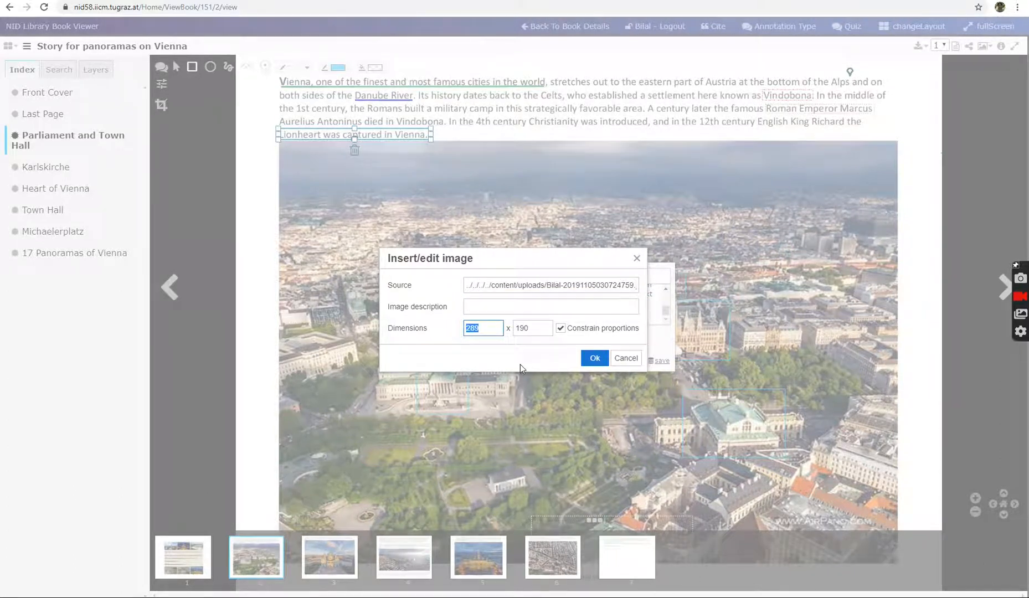
pyautogui.write('250')
pyautogui.click(531, 328)
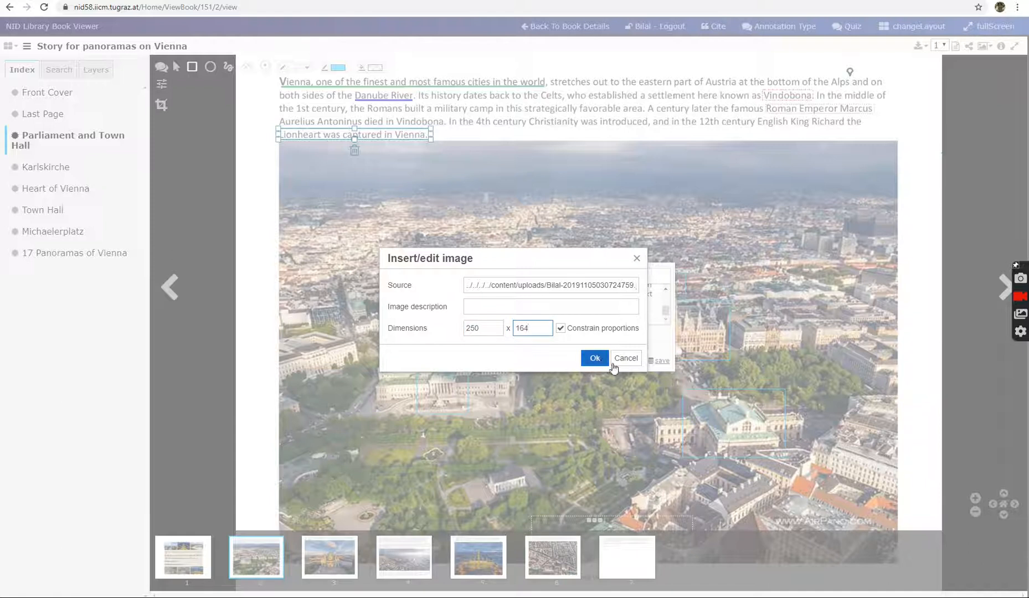
pyautogui.click(595, 358)
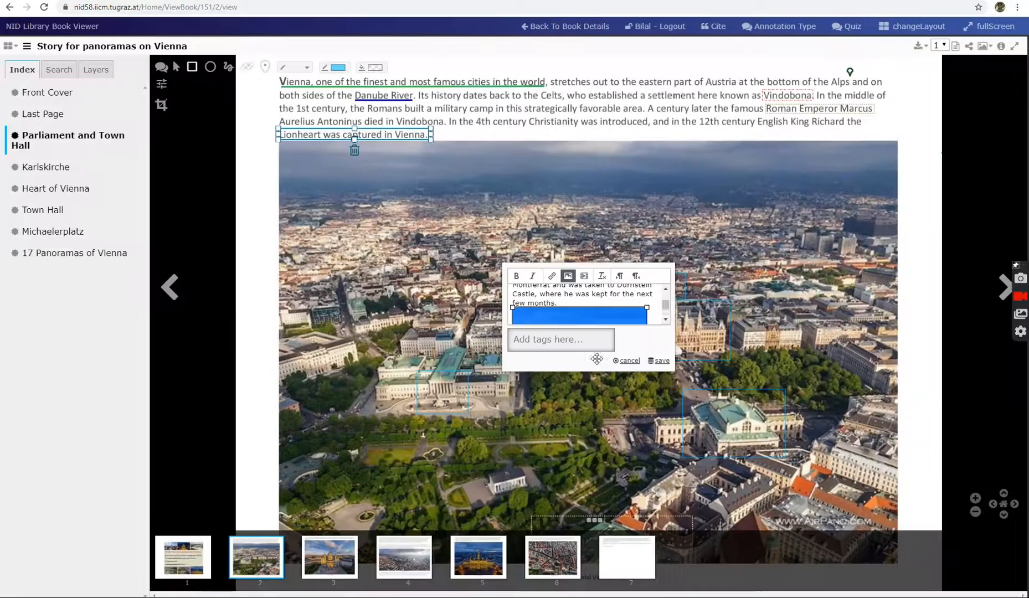
# Add the line "Read More.." below the picture in the note and make it bold
pyautogui.click(666, 320)
pyautogui.click(666, 321)
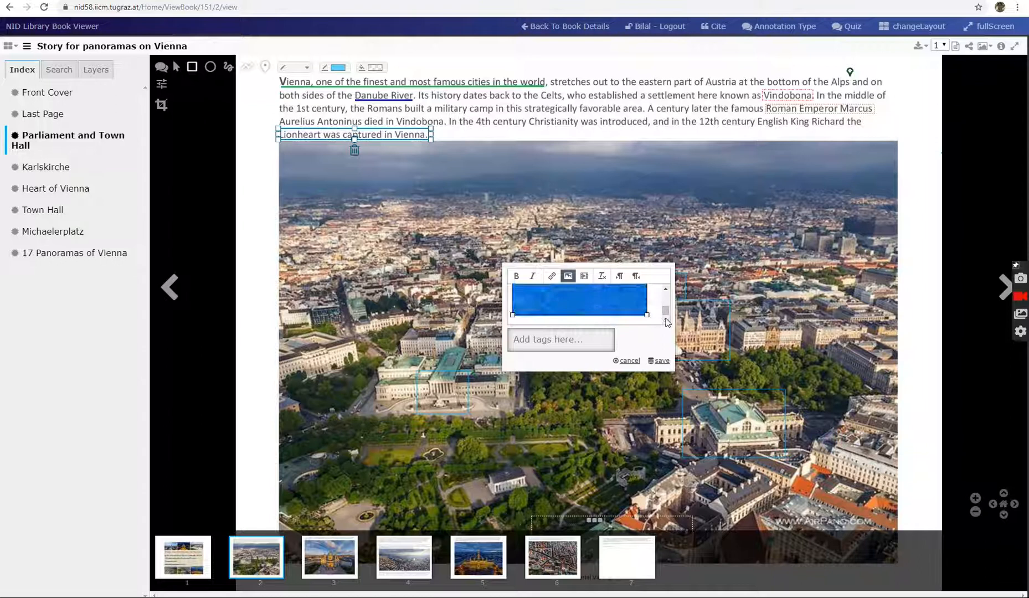
pyautogui.click(657, 316)
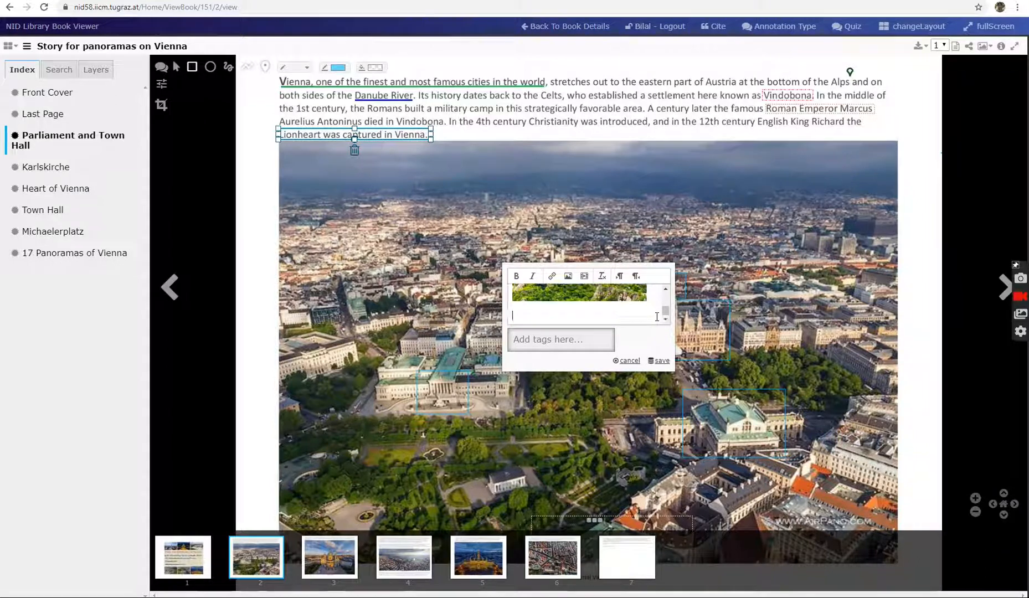
pyautogui.write('Read More')
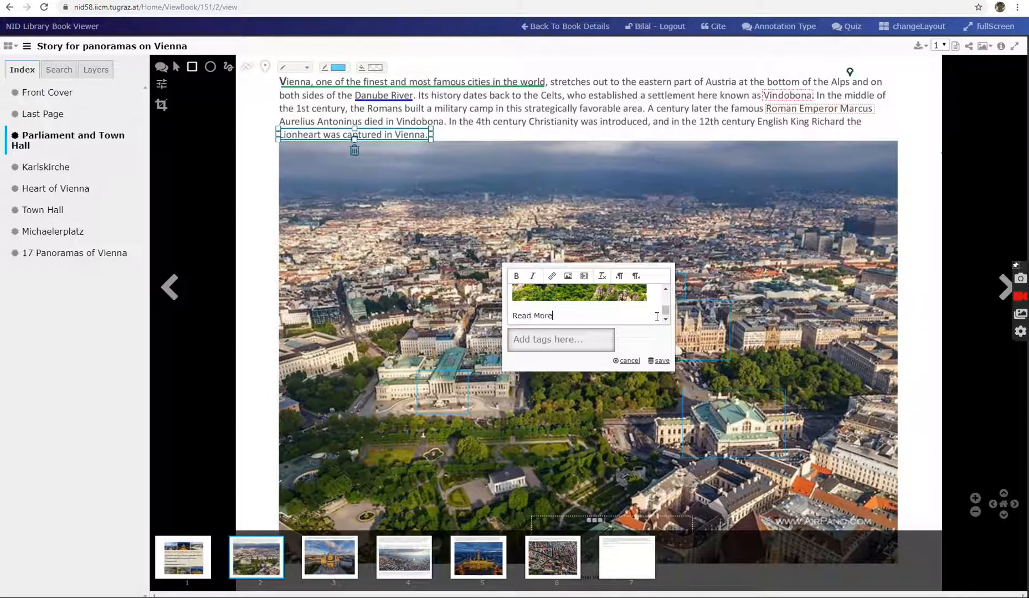
pyautogui.write('.')
pyautogui.moveTo(564, 316); pyautogui.dragTo(505, 313)
pyautogui.click(516, 276)
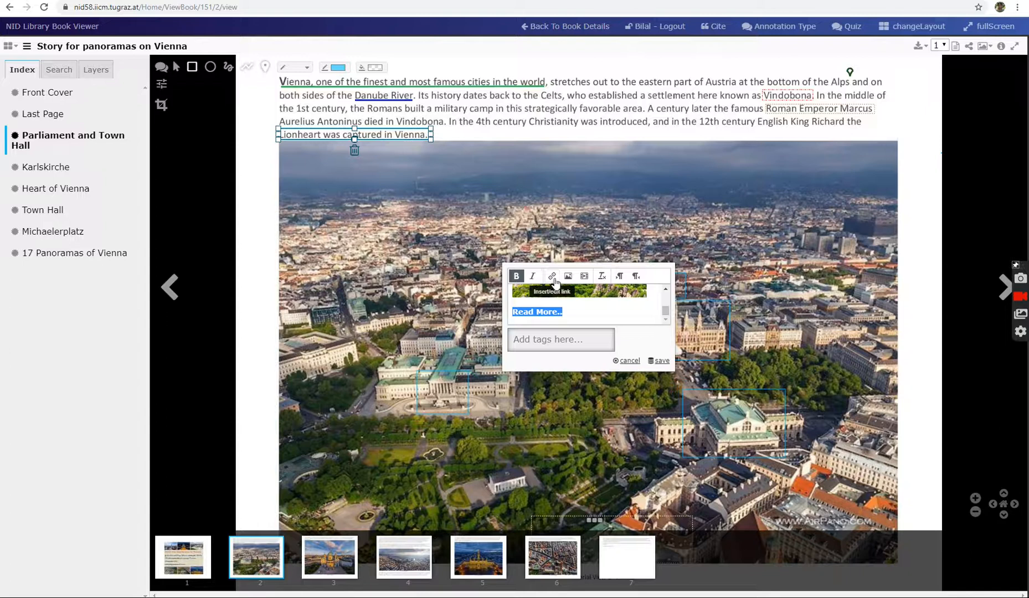
# Copy the web address of the itinari.com article on Dürnstein Castle and return to the book viewer
pyautogui.click(714, 0)
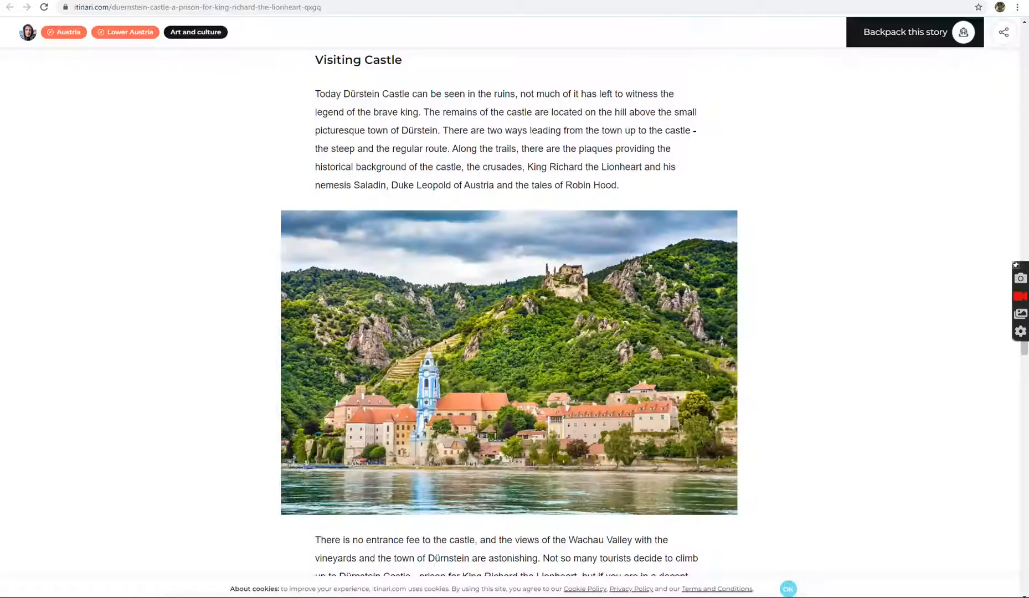
pyautogui.click(279, 10)
pyautogui.rightClick(279, 12)
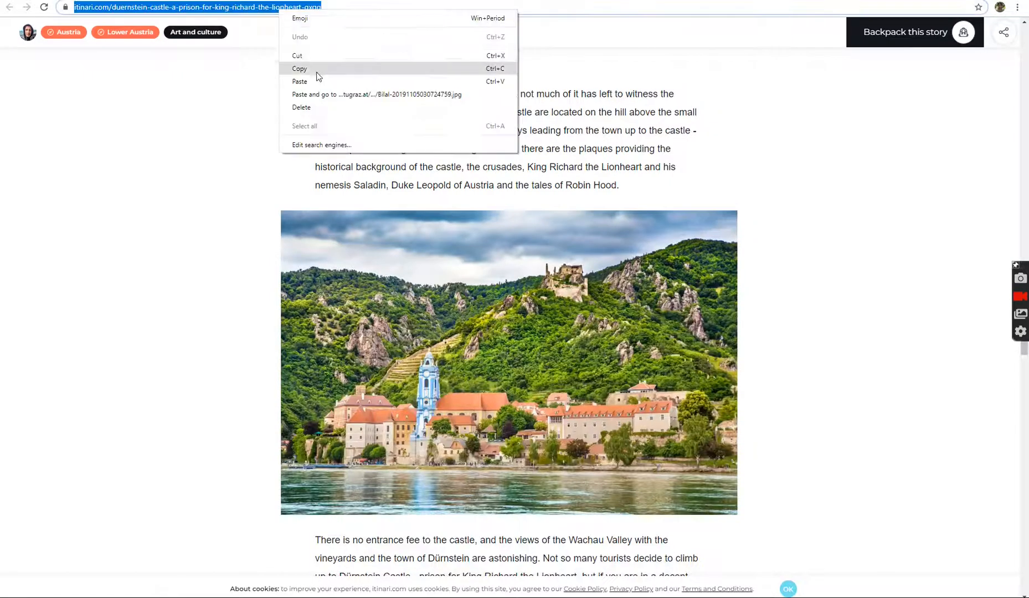
pyautogui.click(321, 68)
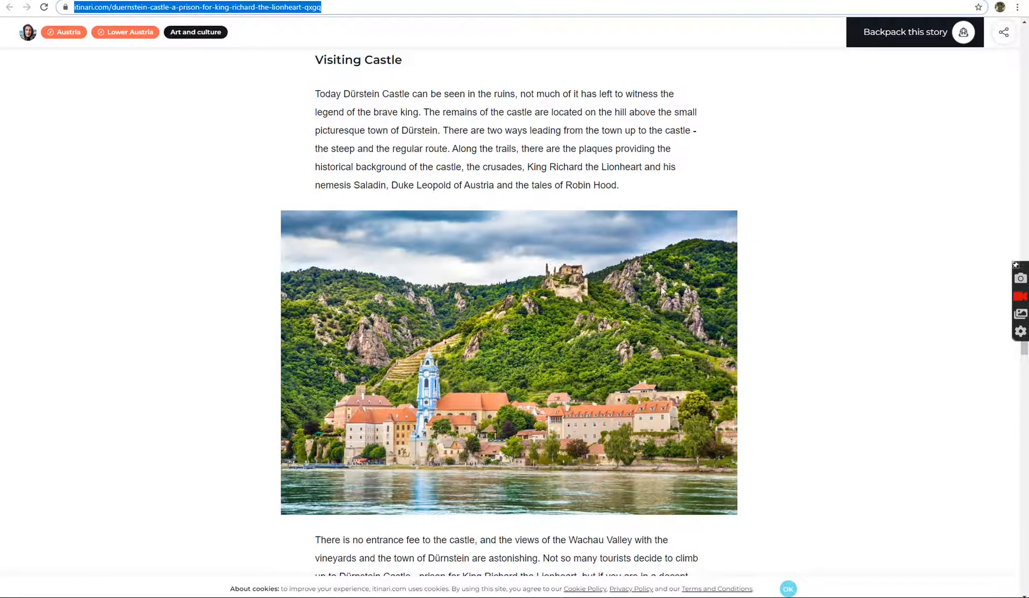
pyautogui.scroll(-3, 658, 290)
pyautogui.scroll(13, 656, 285)
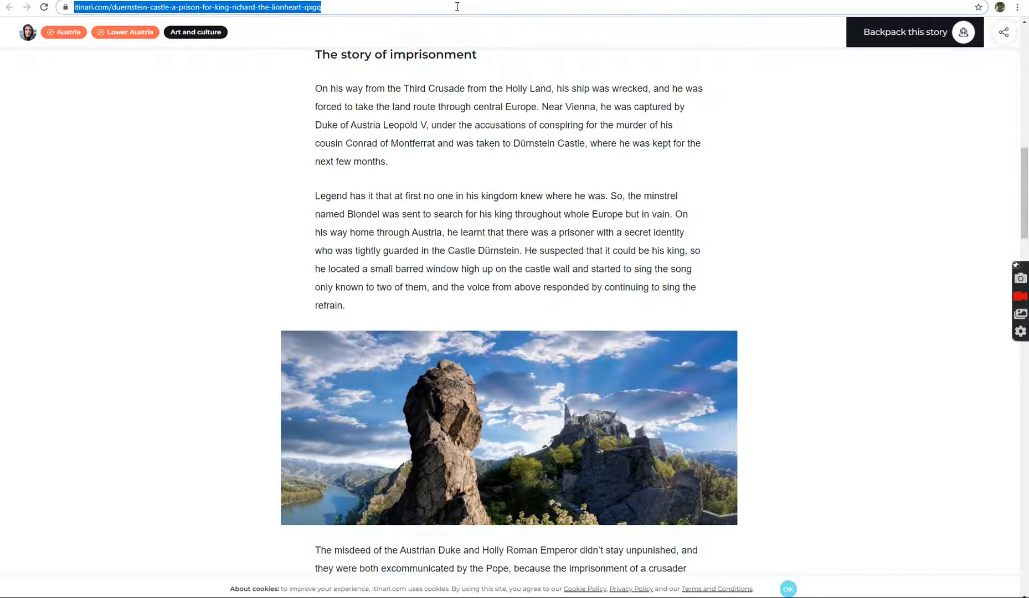
pyautogui.click(477, 1)
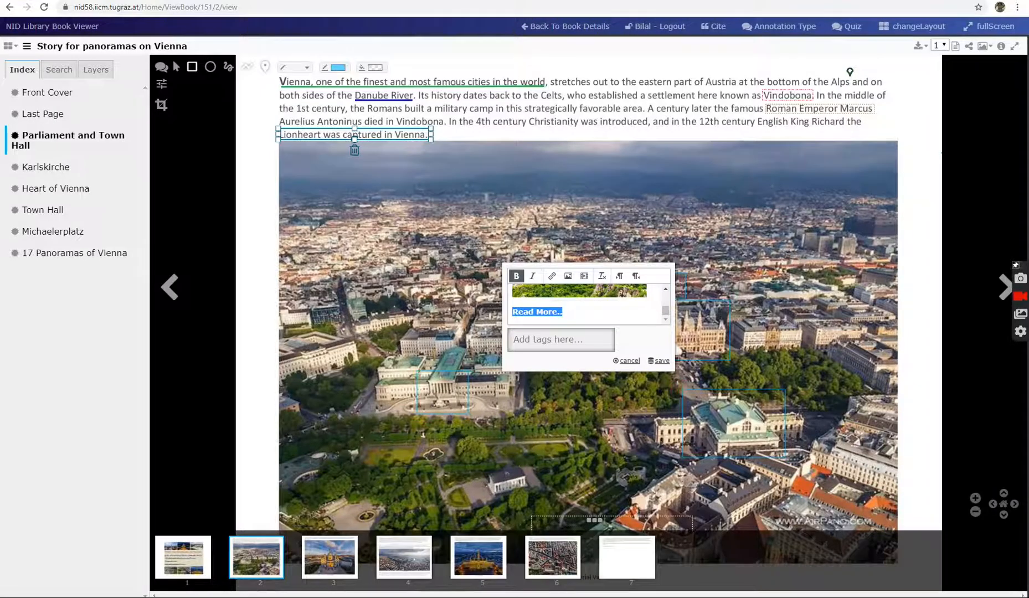
# Link the selected "Read More.." text to the copied article address and save the annotation
pyautogui.click(552, 277)
pyautogui.click(551, 276)
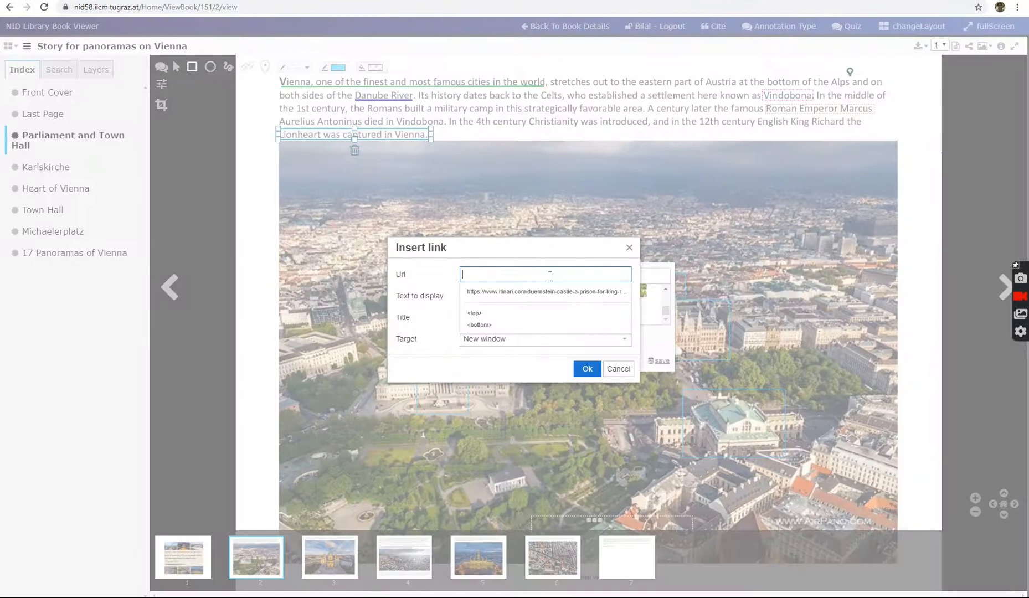
pyautogui.hotkey('ctrl', 'v')
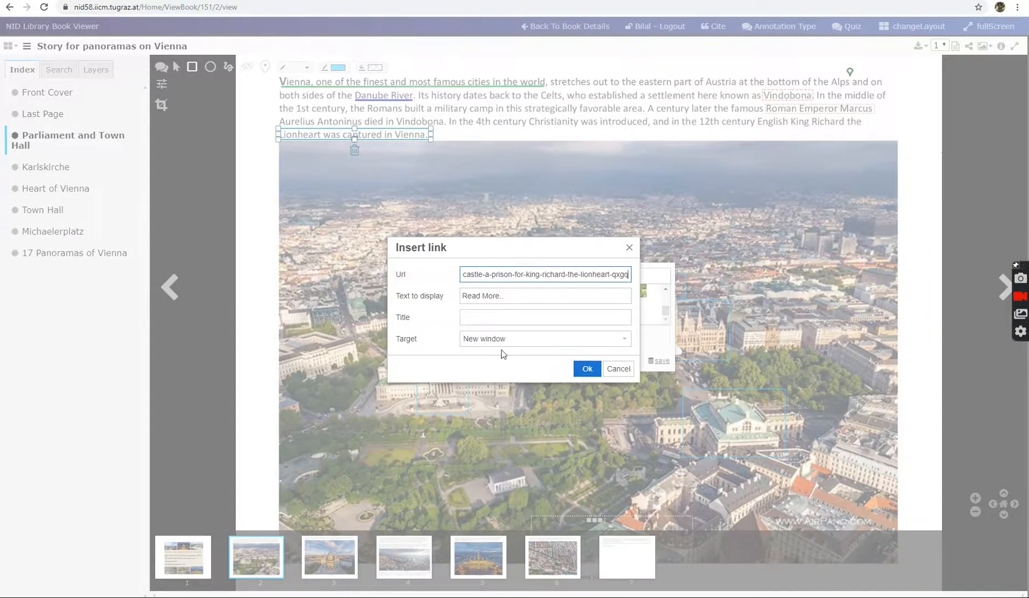
pyautogui.click(586, 369)
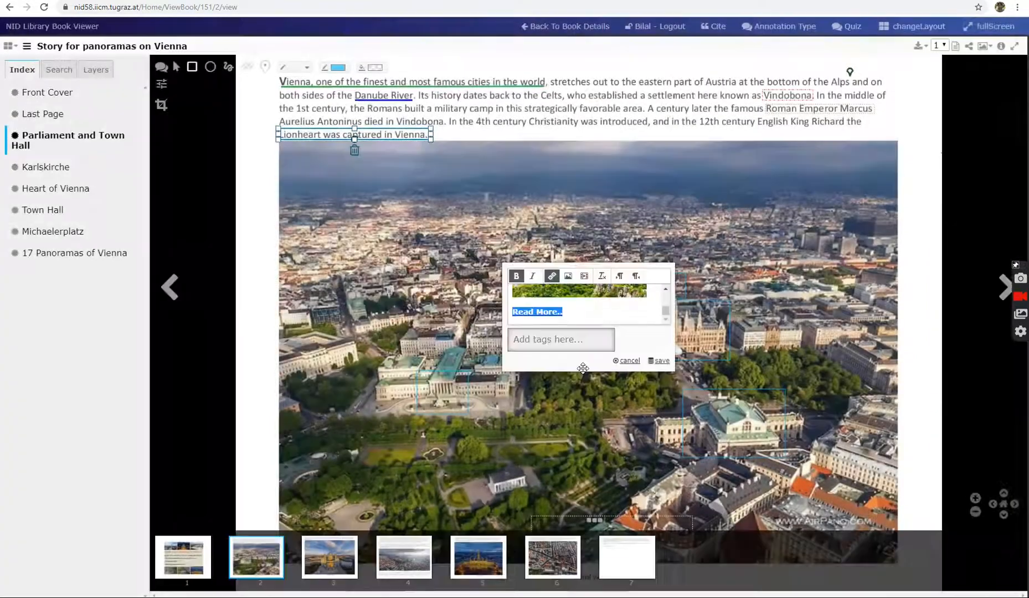
pyautogui.click(659, 361)
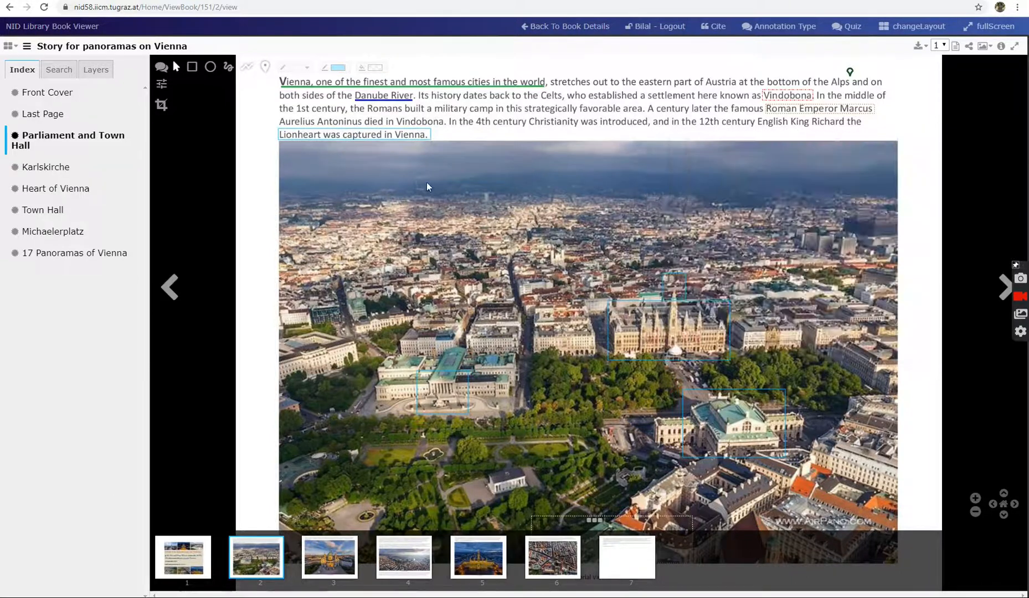
# View the saved annotation on the Lionheart sentence and follow its "Read More.." link
pyautogui.moveTo(373, 139)
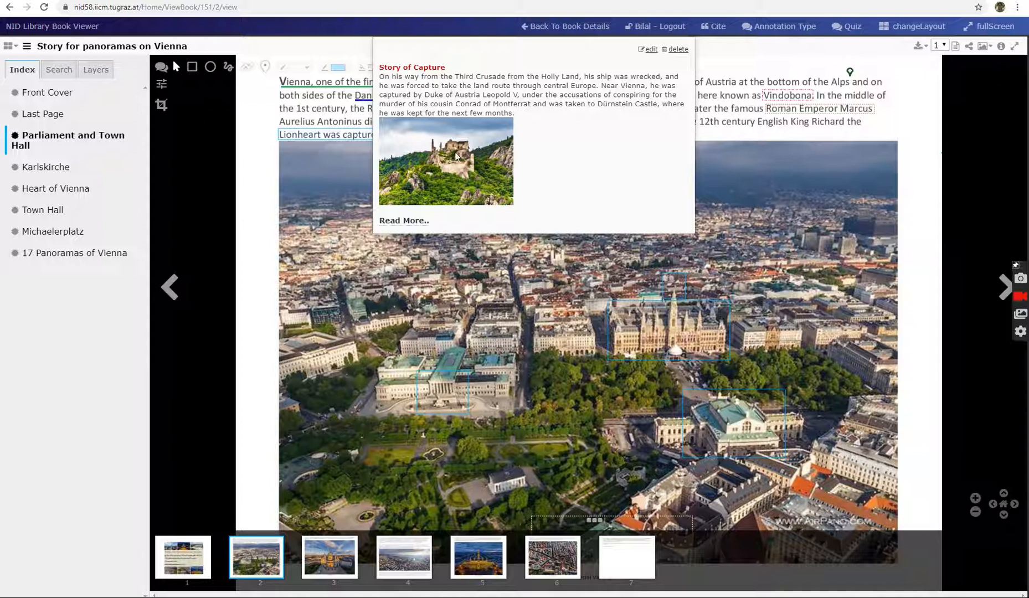
pyautogui.click(417, 225)
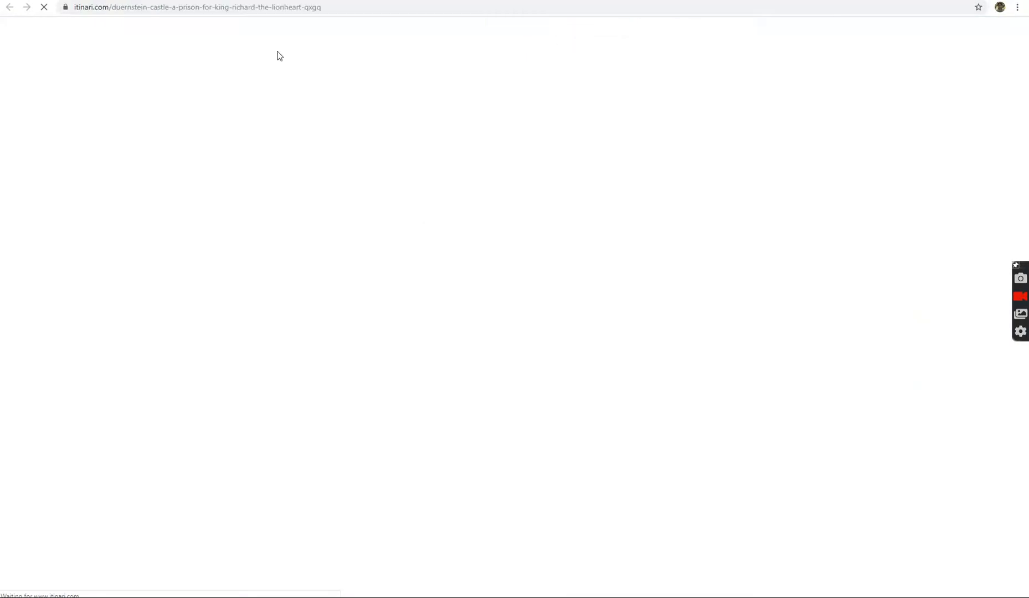
# Look over the linked article on Dürnstein Castle and return to the book viewer
pyautogui.scroll(-3, 502, 413)
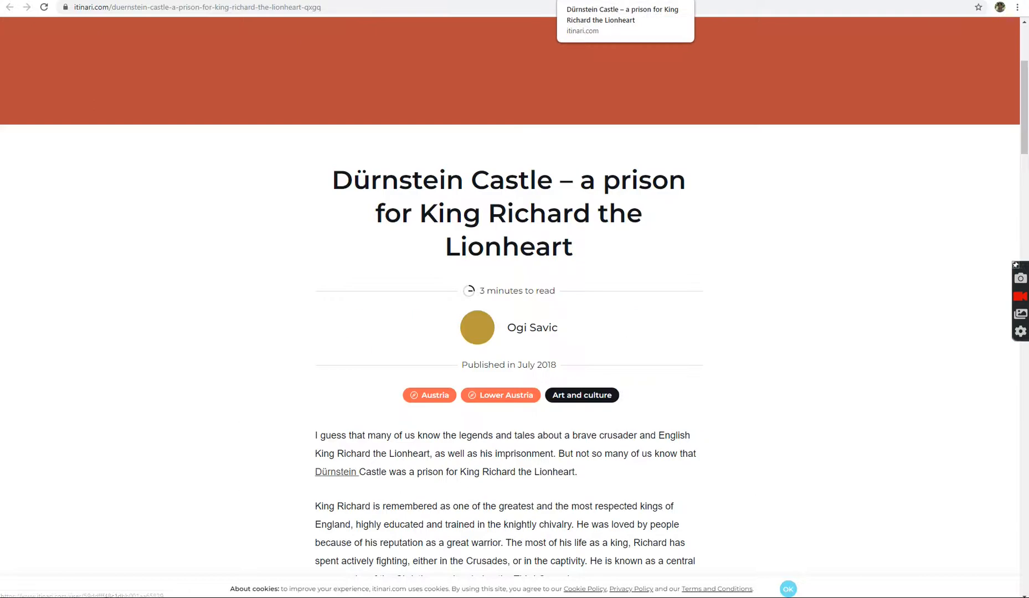
pyautogui.click(610, 0)
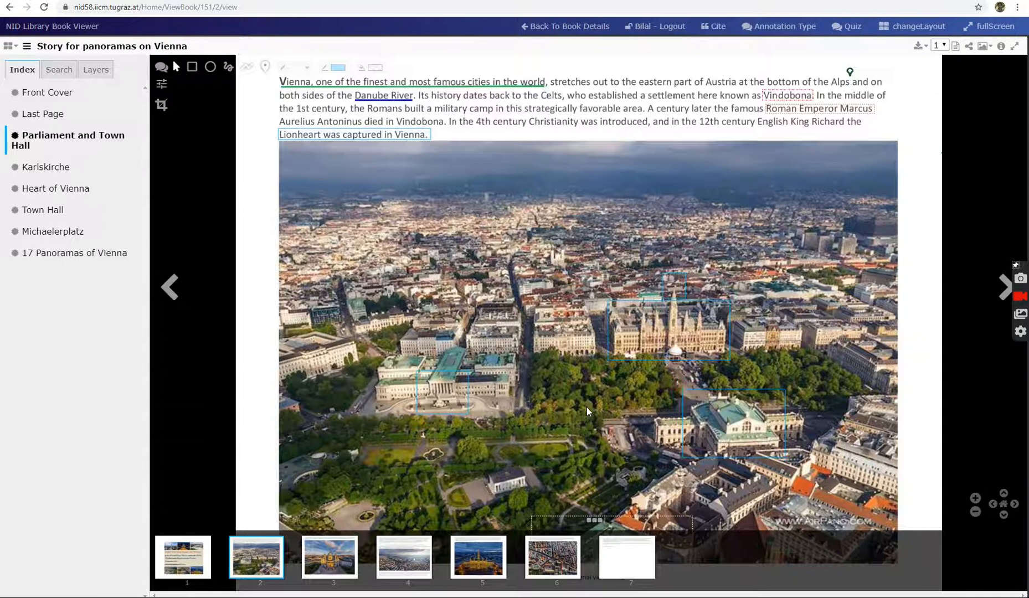
# Examine the Bruno-Kreisky-Gasse annotation near the lower edge of the aerial picture, including its text, video, link and embedded map
pyautogui.scroll(-2, 588, 406)
pyautogui.moveTo(591, 521)
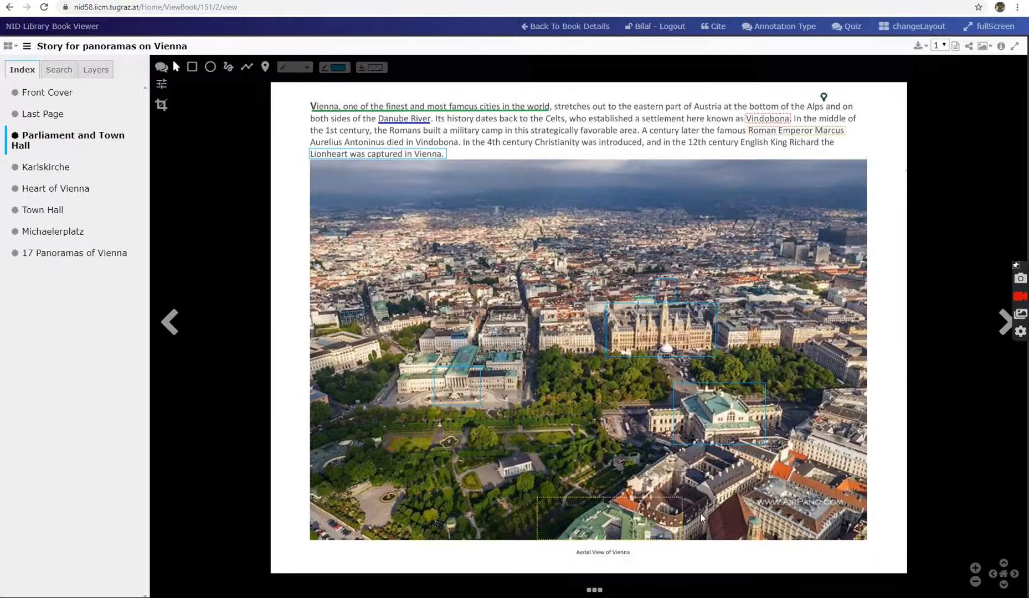
pyautogui.moveTo(620, 503)
pyautogui.moveTo(668, 512)
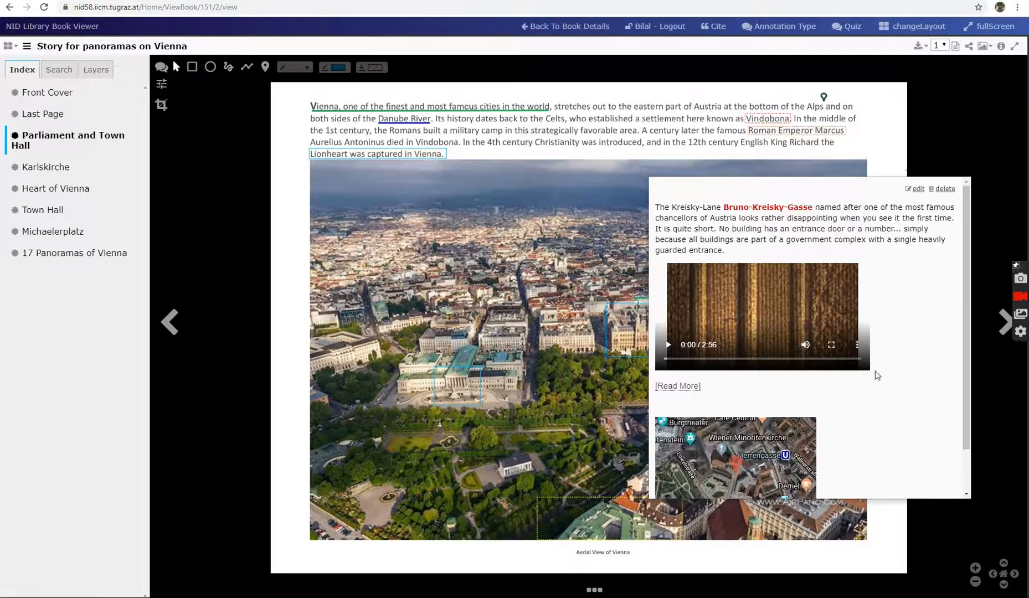
pyautogui.scroll(-1, 918, 332)
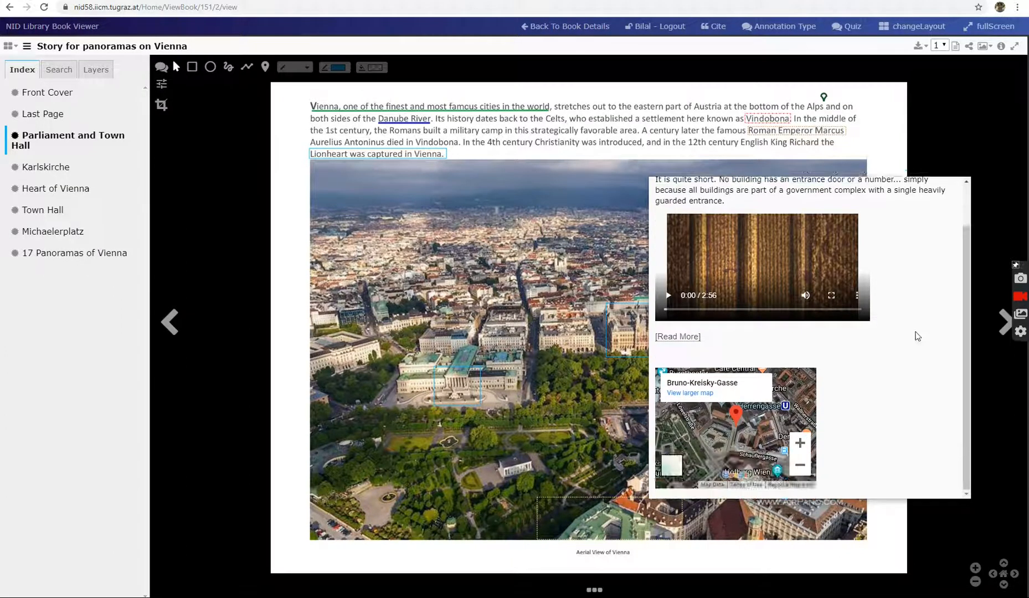
pyautogui.scroll(1, 917, 336)
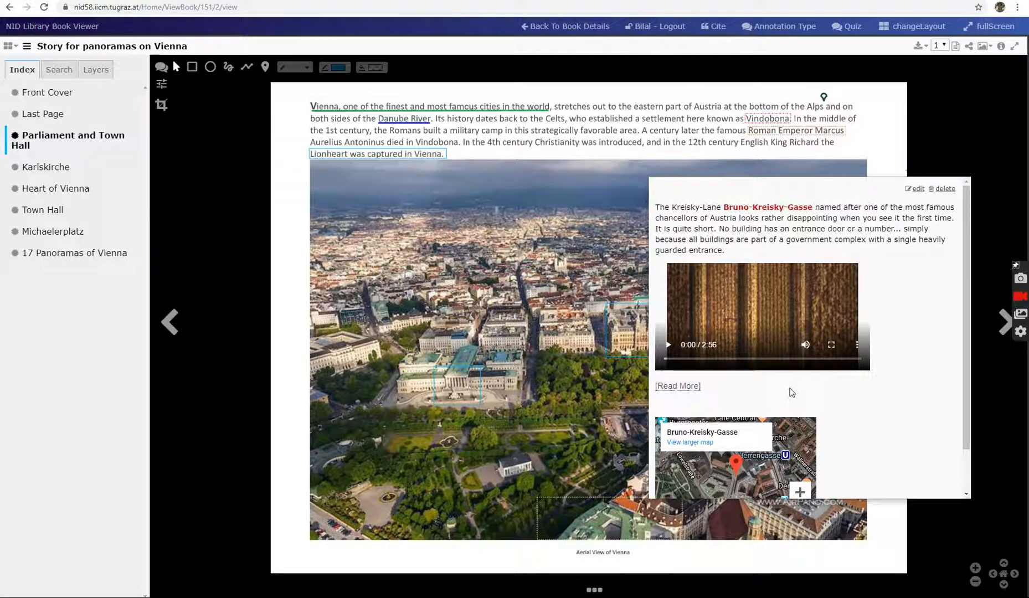
pyautogui.scroll(-1, 790, 391)
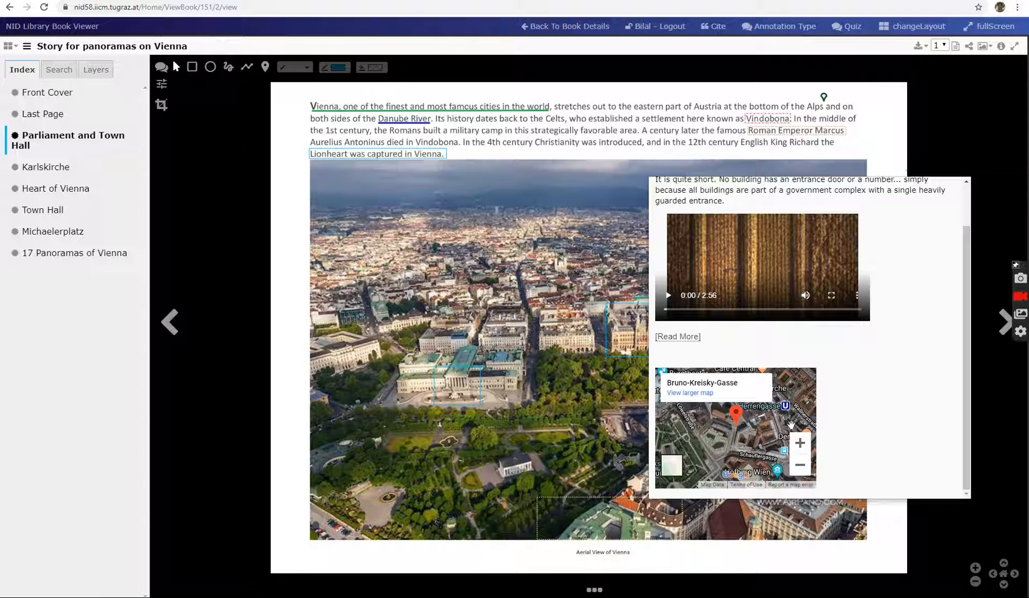
pyautogui.scroll(2, 806, 321)
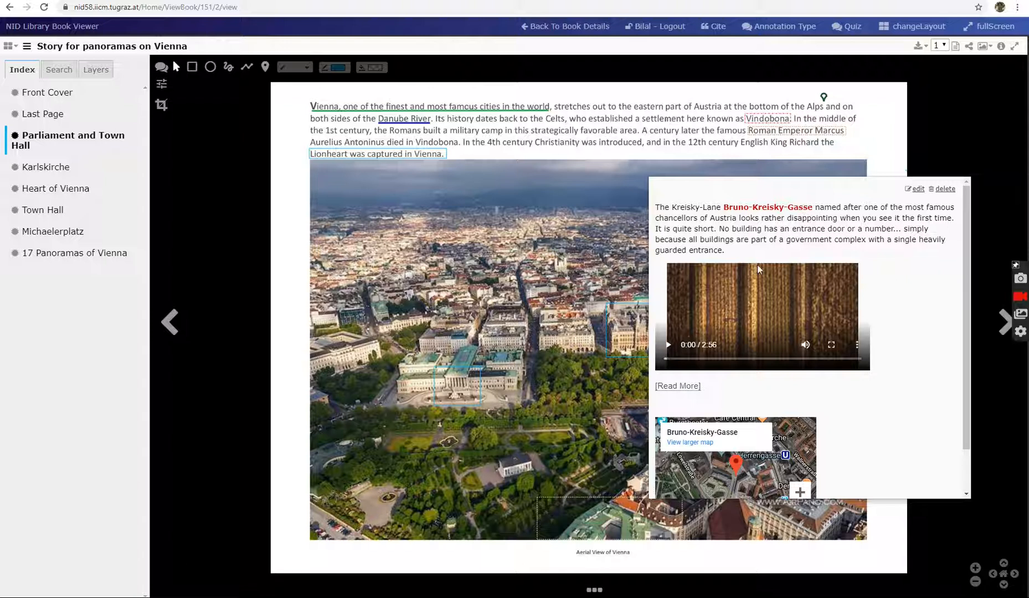
# Bring up the Bruno-Kreisky-Gasse annotation again and highlight the red street name in its text
pyautogui.moveTo(682, 396)
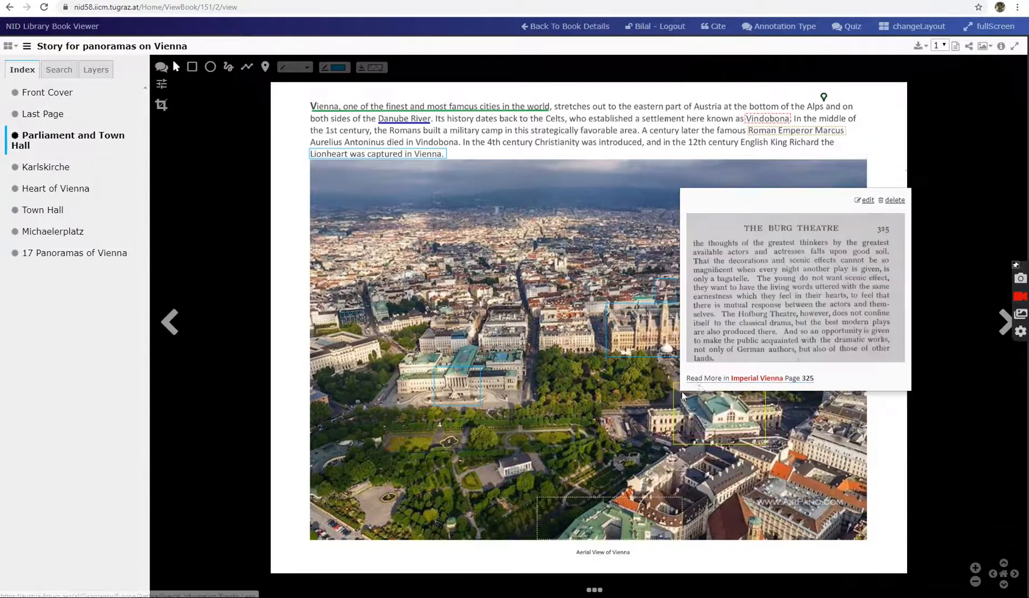
pyautogui.moveTo(657, 501)
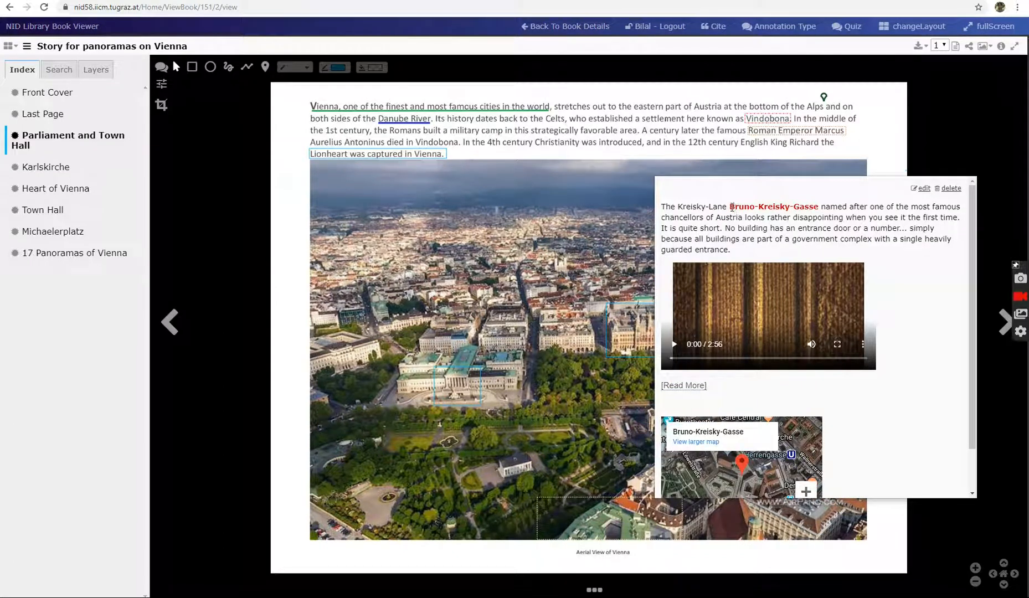
pyautogui.moveTo(731, 208); pyautogui.dragTo(823, 208)
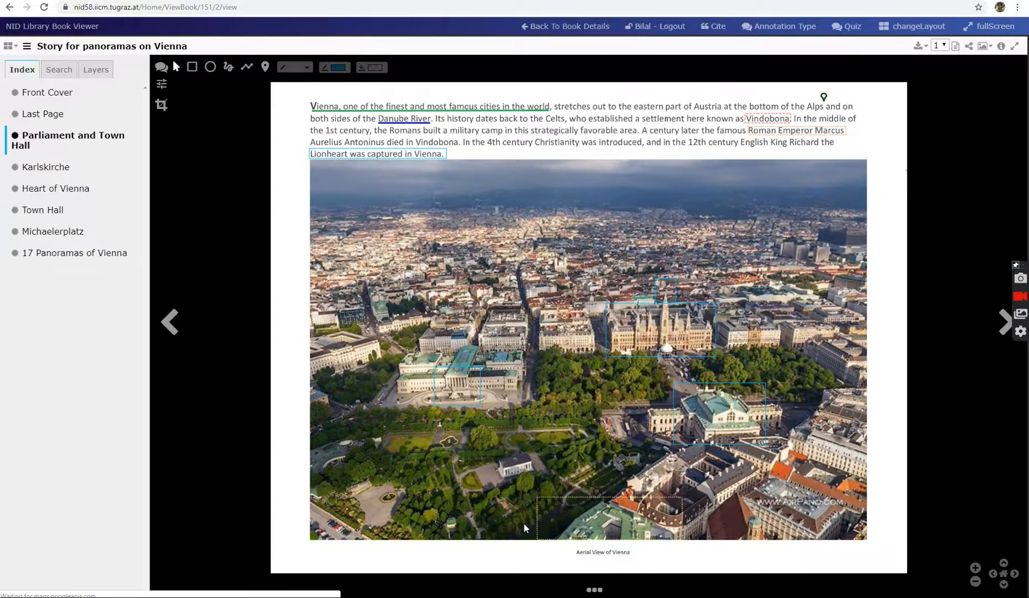
pyautogui.moveTo(575, 520)
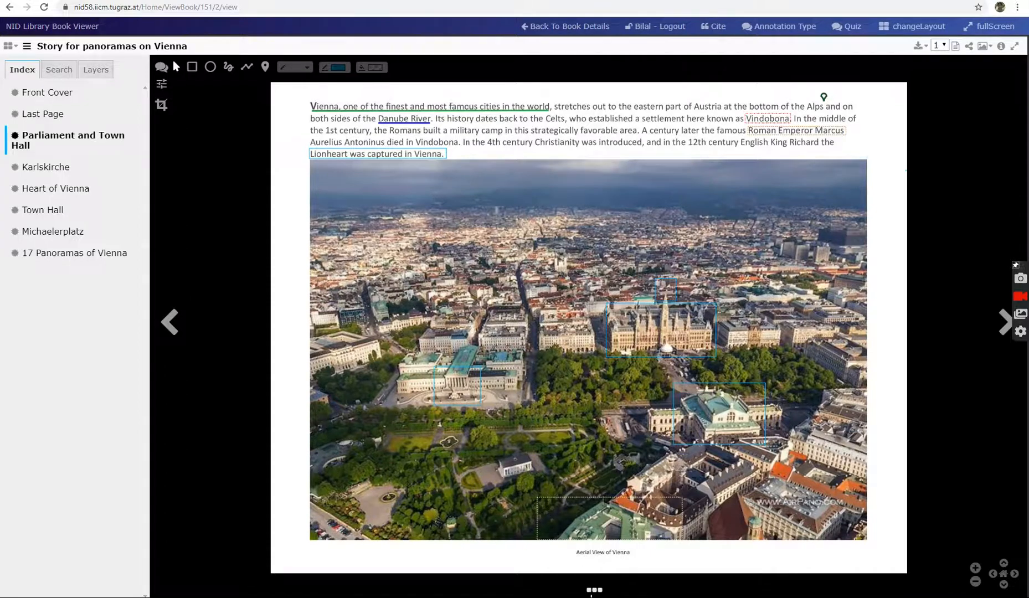
# Go to page 6, Michaelerplatz, and view the annotation on the shaded square in the middle of the aerial picture
pyautogui.click(594, 591)
pyautogui.click(552, 571)
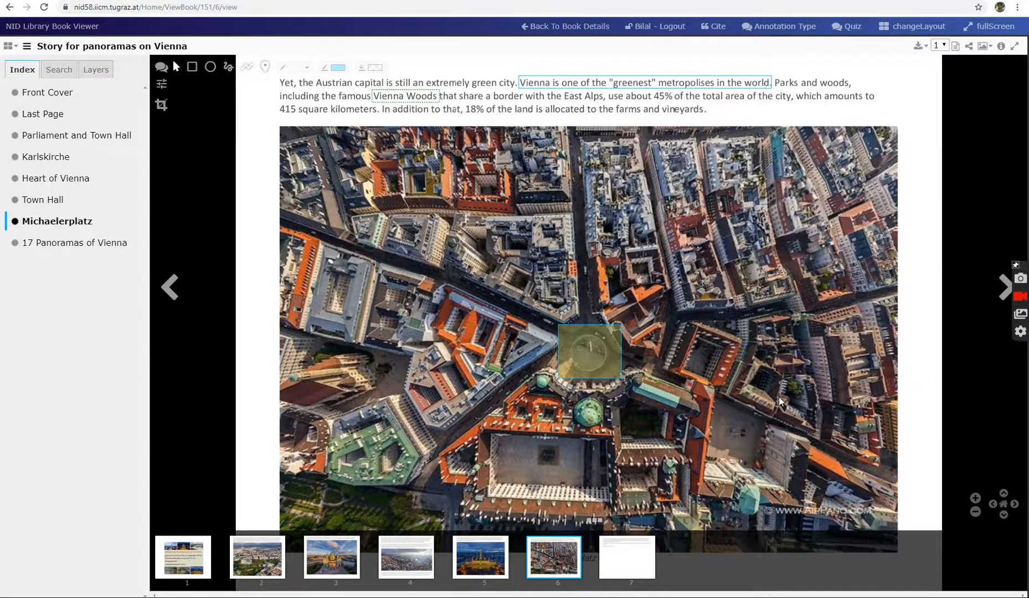
pyautogui.scroll(-1, 604, 411)
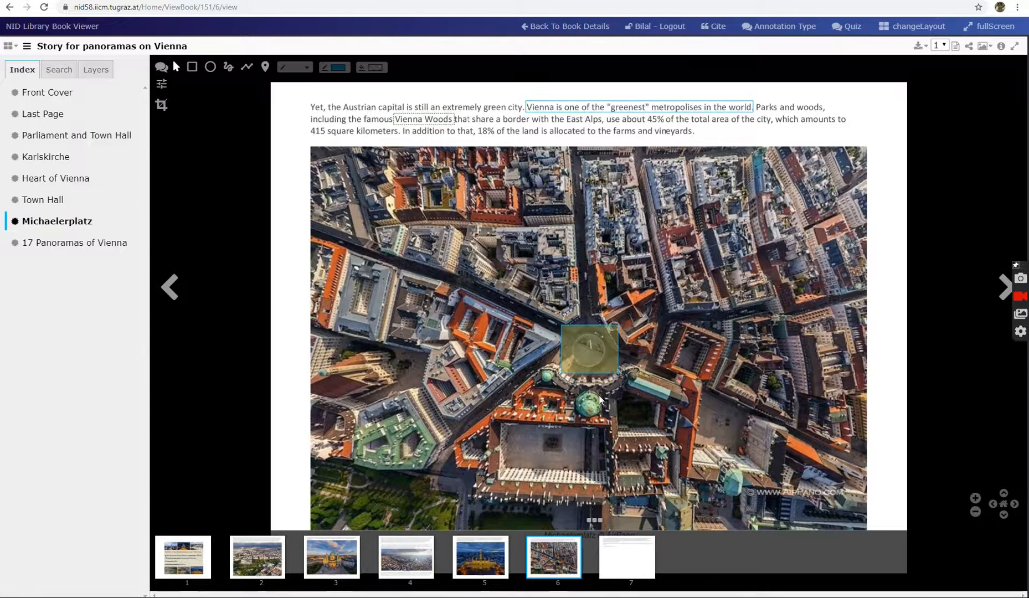
pyautogui.moveTo(587, 366)
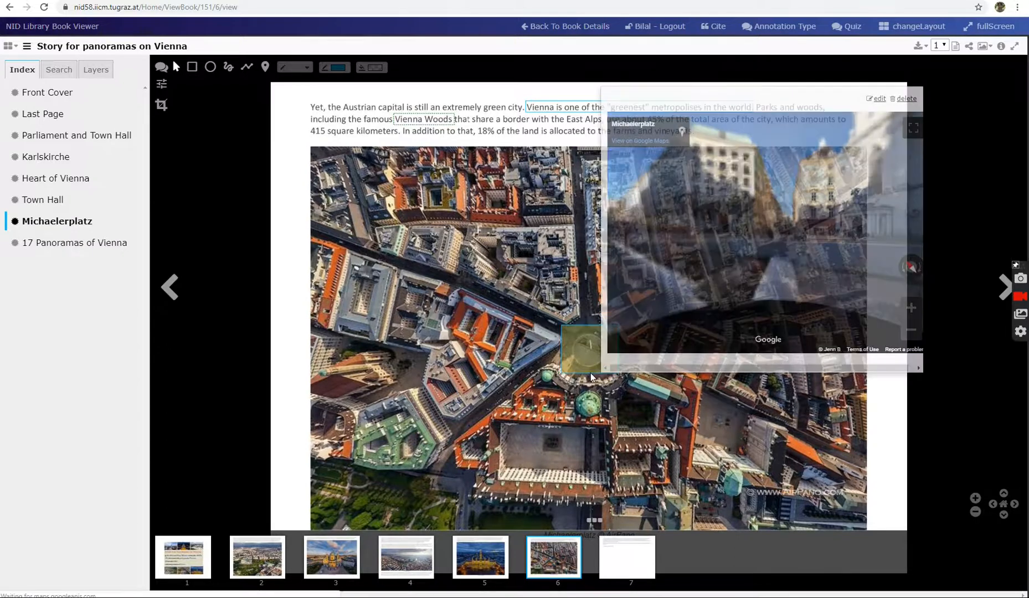